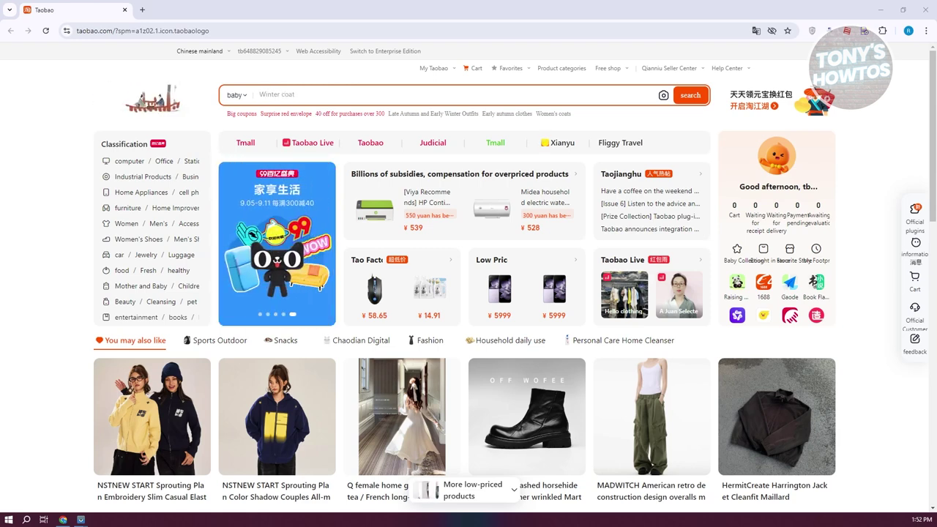
Step: Go to the My Taobao account page, translate the expanded account settings to English, and open the delivery address page
left_click(783, 167)
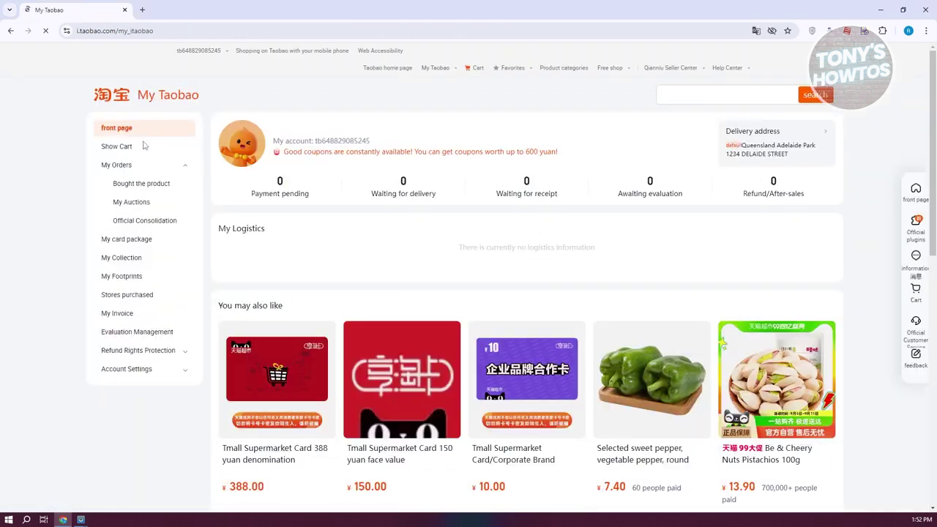
left_click(168, 372)
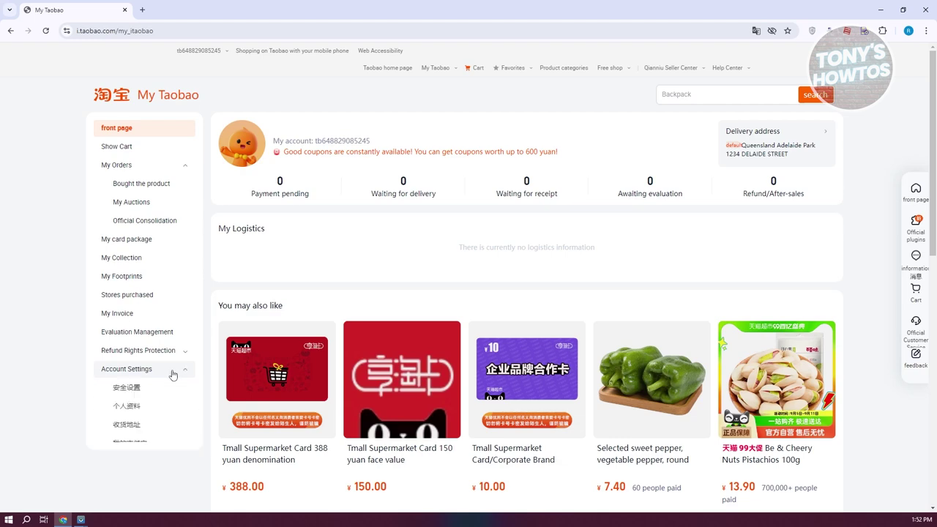
left_click(756, 32)
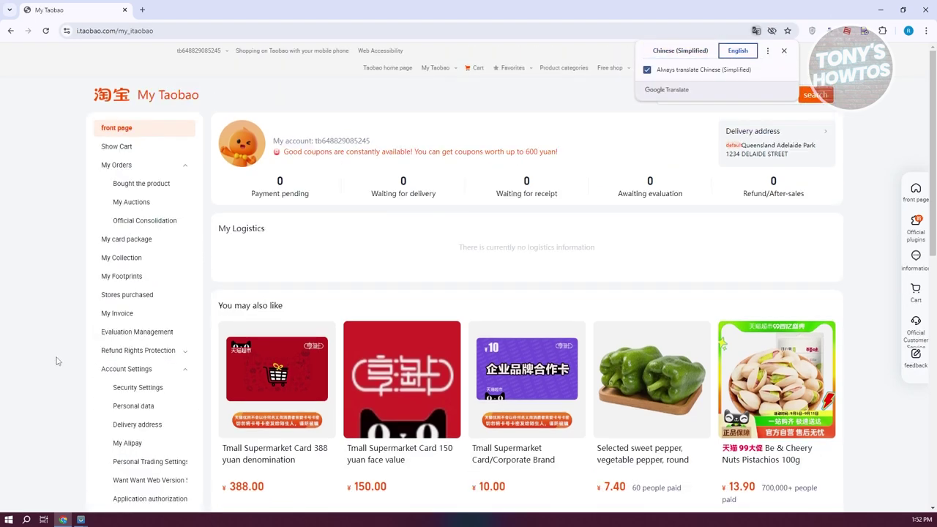
left_click(40, 367)
scroll(40, 367, "down", 1)
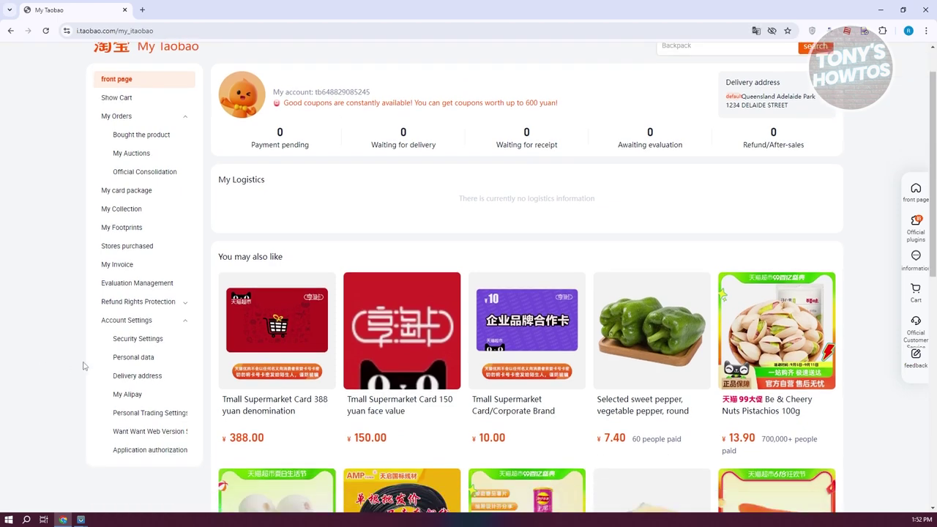
left_click(139, 376)
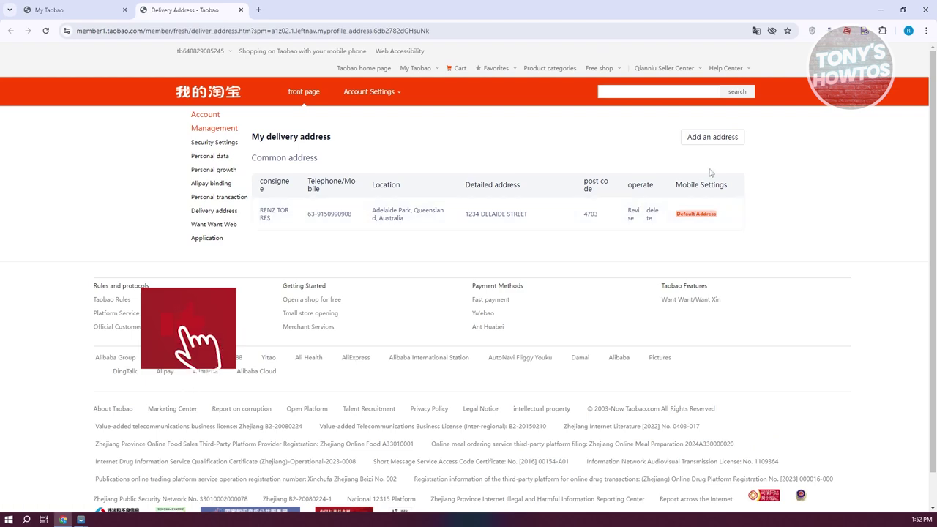
Step: Start a new delivery address with Australia as the shipping region, and close the form without saving
left_click(732, 141)
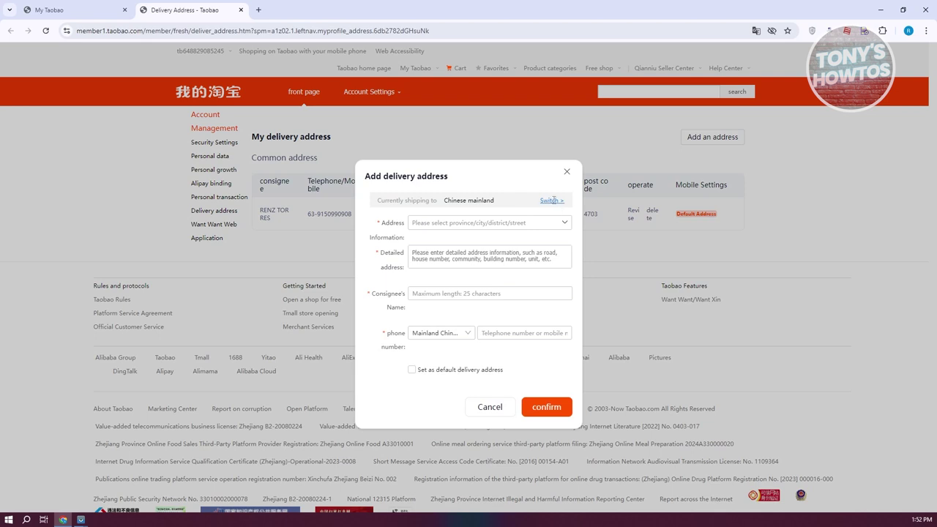
left_click(552, 200)
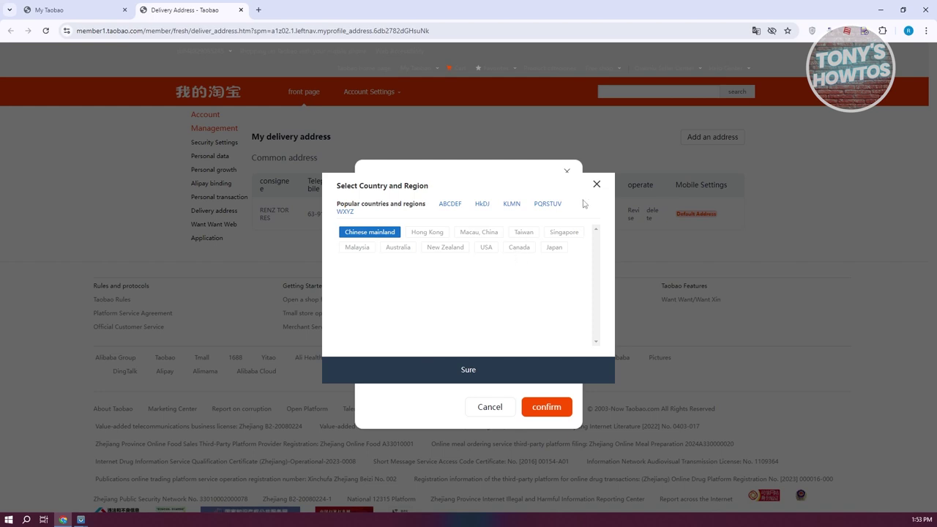
left_click(412, 250)
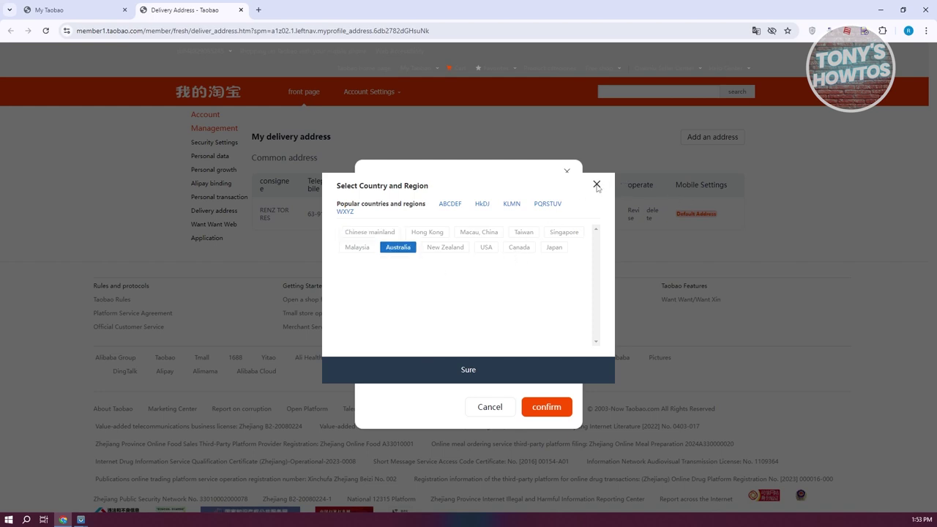
left_click(451, 376)
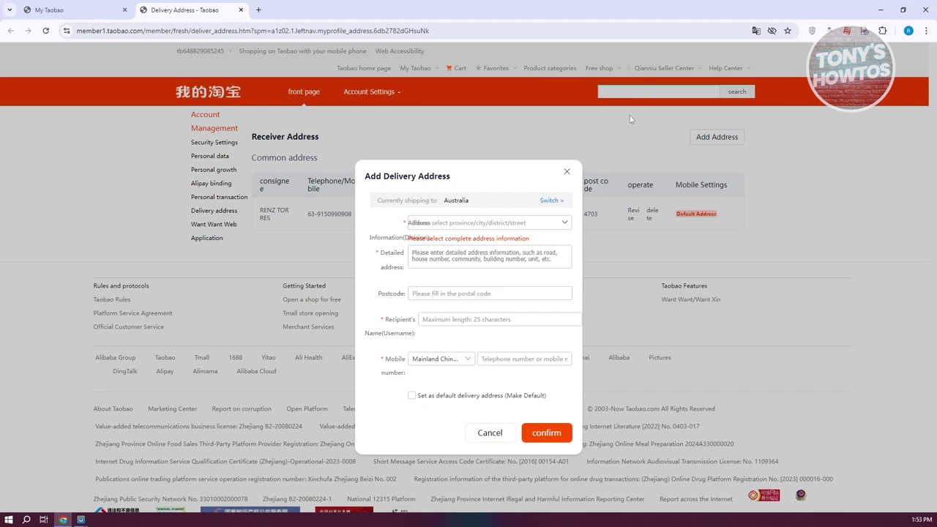
left_click(566, 173)
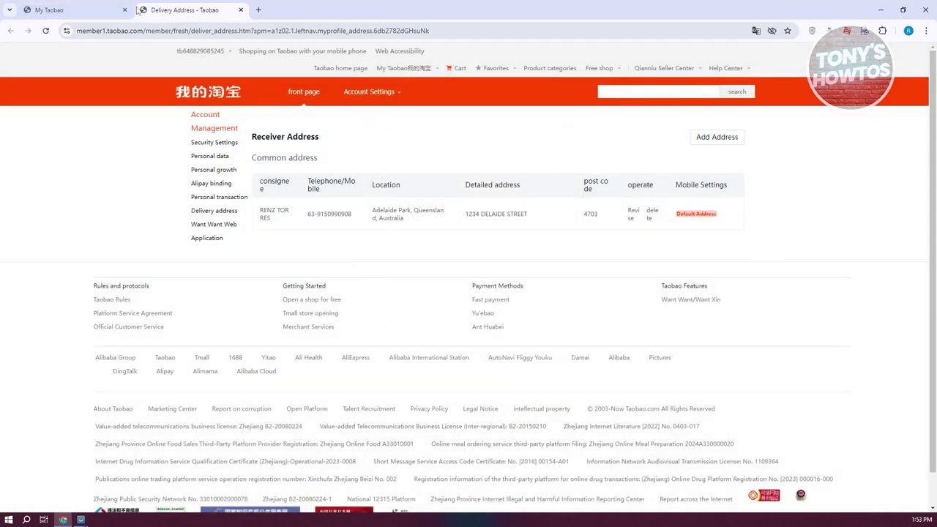
Step: Return to the Taobao home page by way of My Taobao and close the delivery address page
left_click(69, 9)
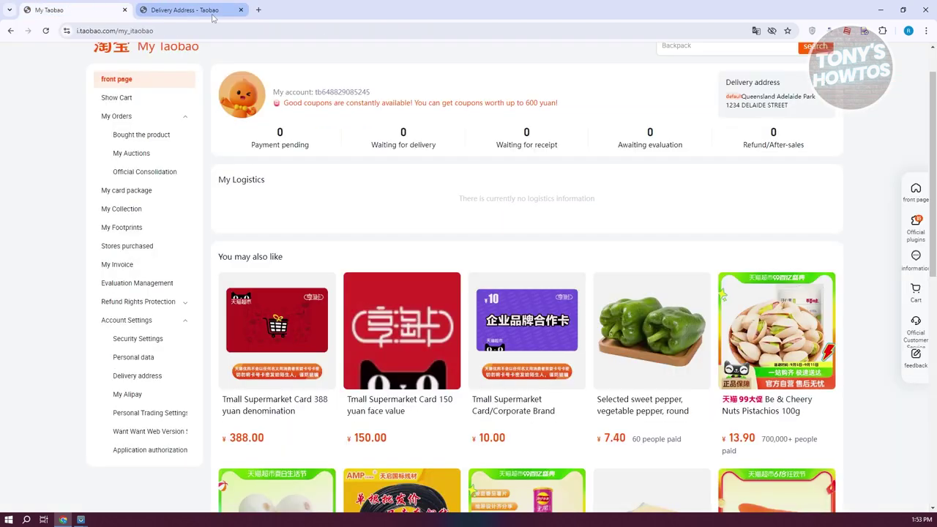
scroll(207, 92, "up", 2)
left_click(124, 106)
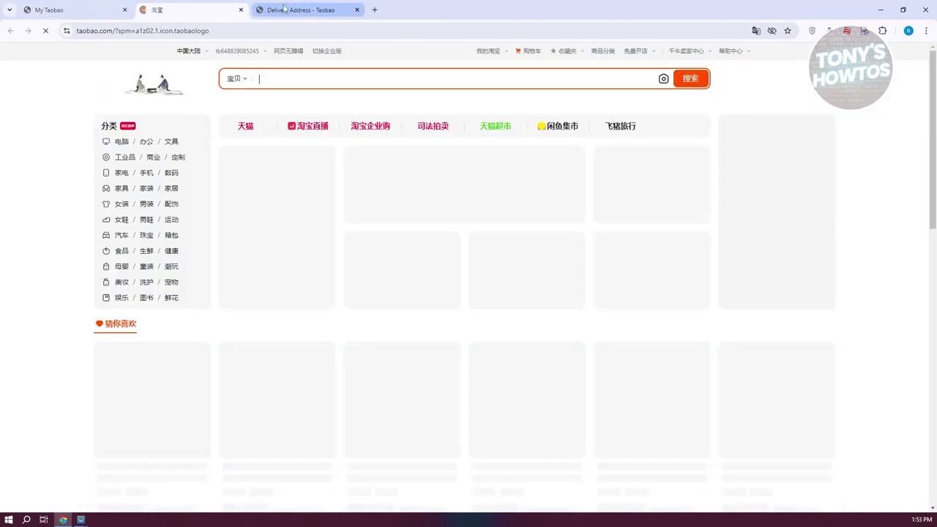
left_click(356, 10)
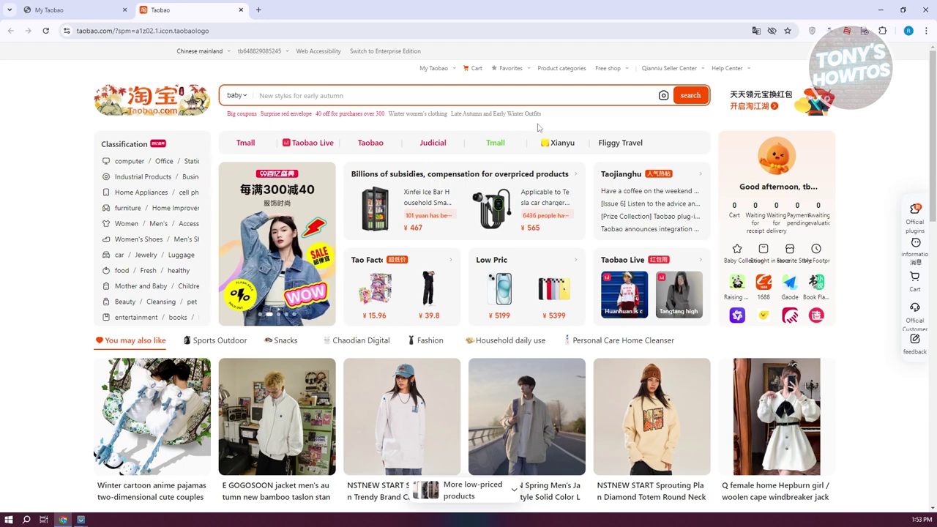
Step: Examine the image search option and the recommended products on the home page
left_click(665, 97)
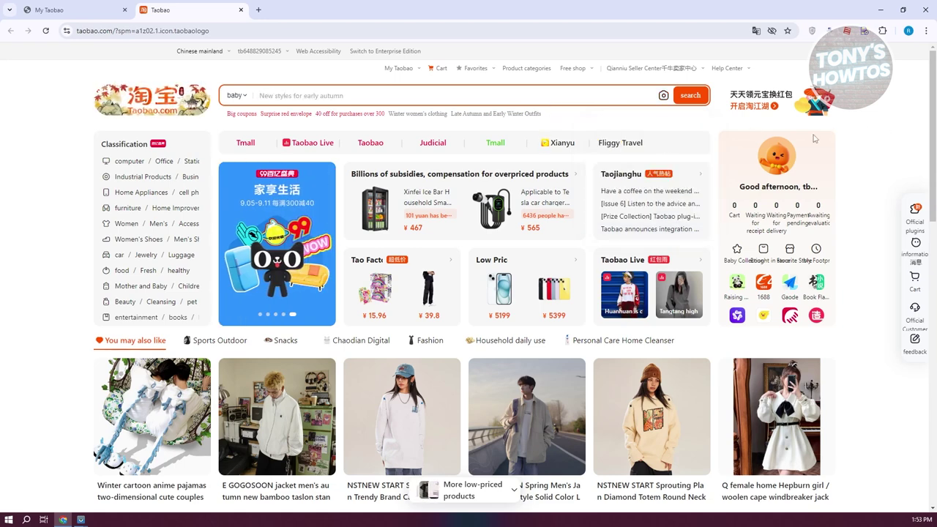
scroll(406, 306, "down", 2)
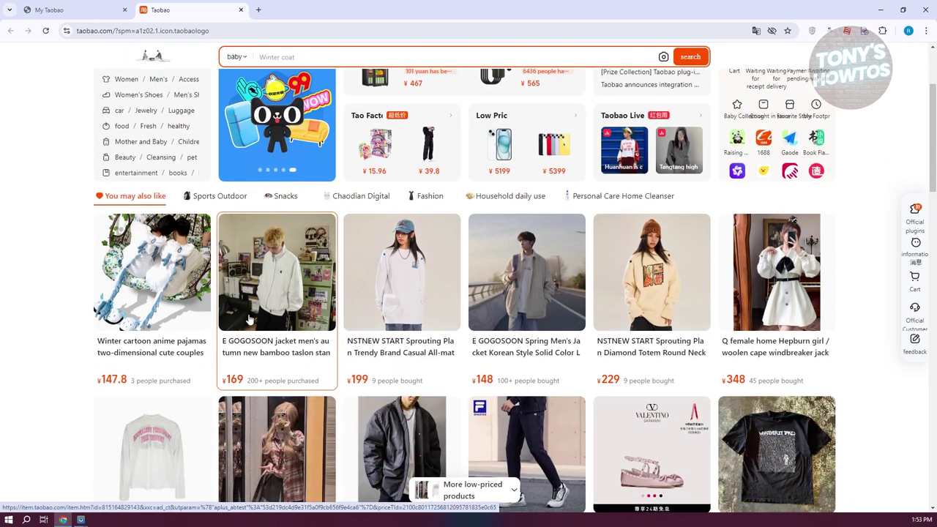
scroll(249, 318, "up", 2)
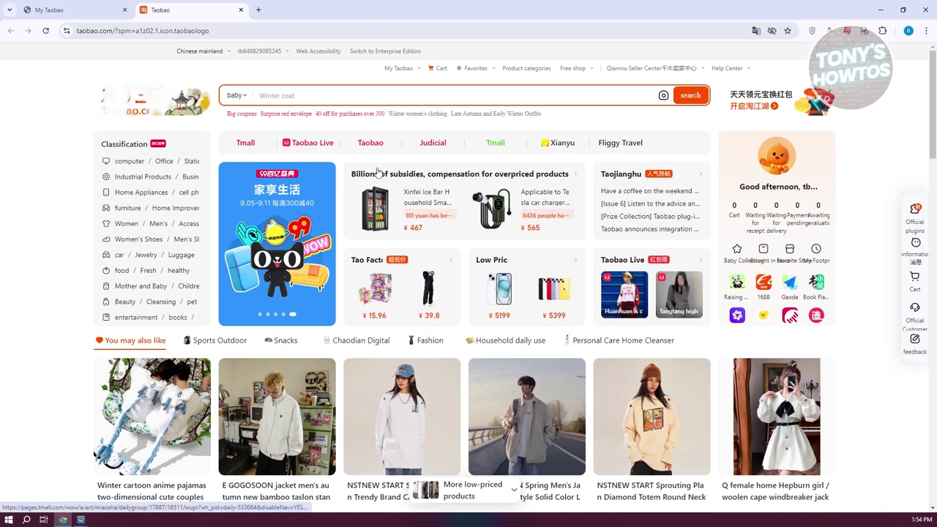
Step: Open the product categories directory and look through its themed sections
mouse_move(543, 71)
left_click(505, 73)
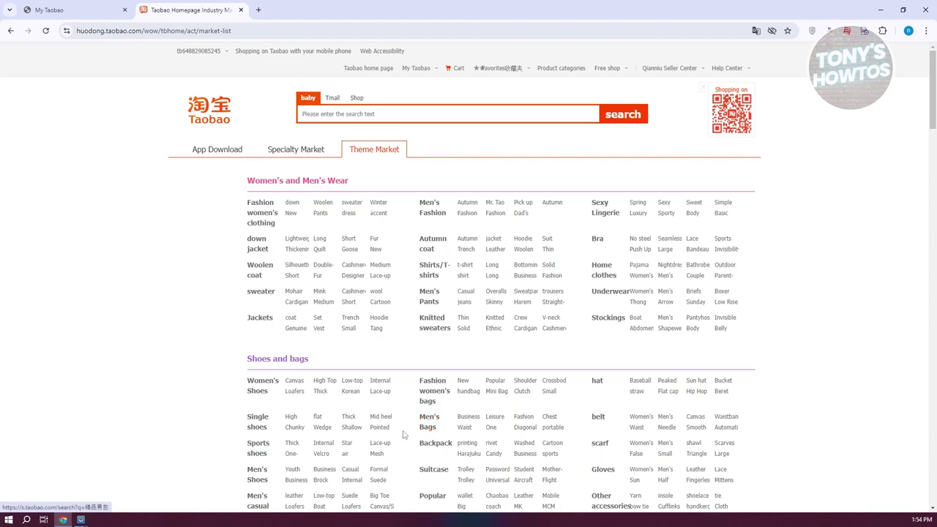
scroll(399, 437, "down", 3)
scroll(399, 438, "down", 10)
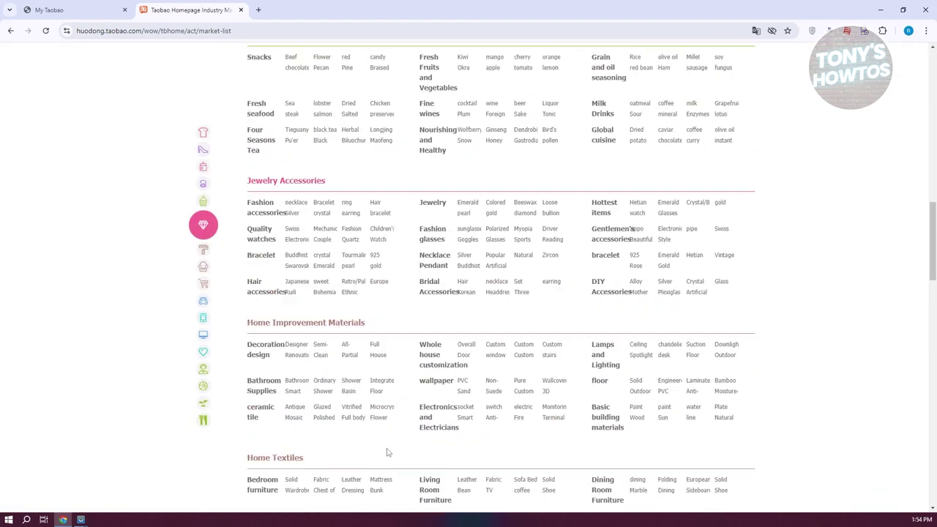
scroll(398, 458, "up", 13)
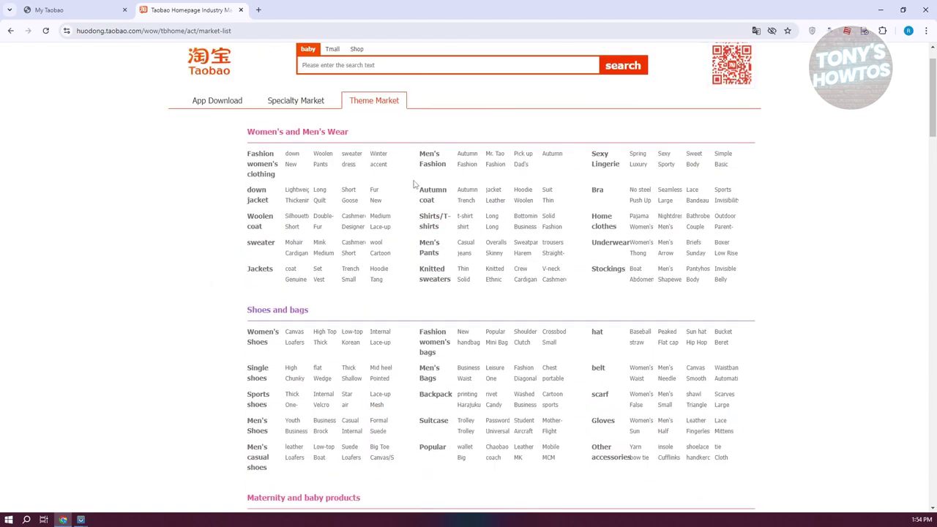
Step: Open the Men's Fashion category and view the 2024 ice silk quick-drying sun protection jacket from its listings
left_click(432, 163)
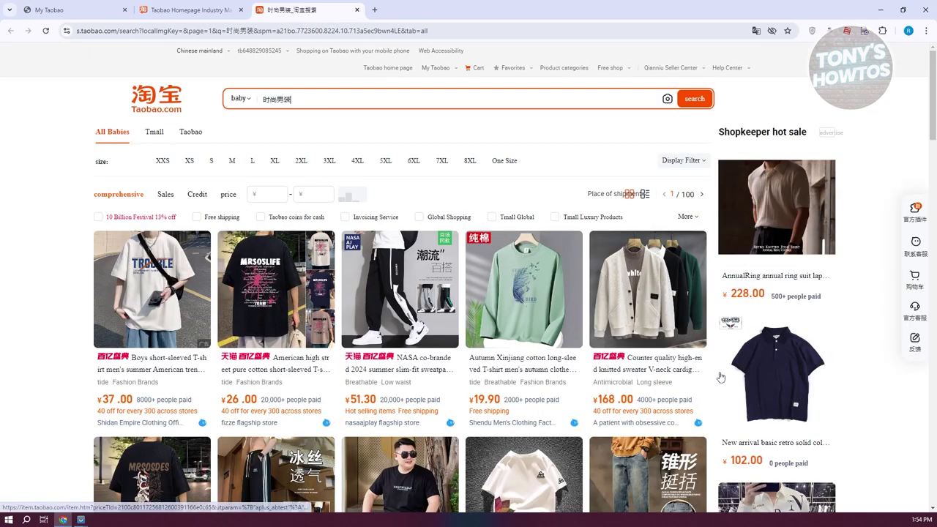
scroll(535, 358, "down", 3)
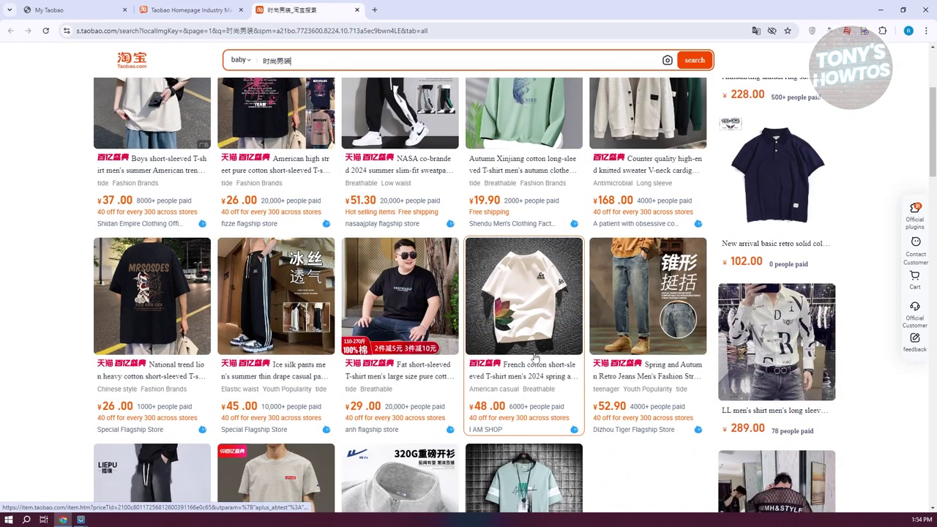
scroll(535, 358, "down", 6)
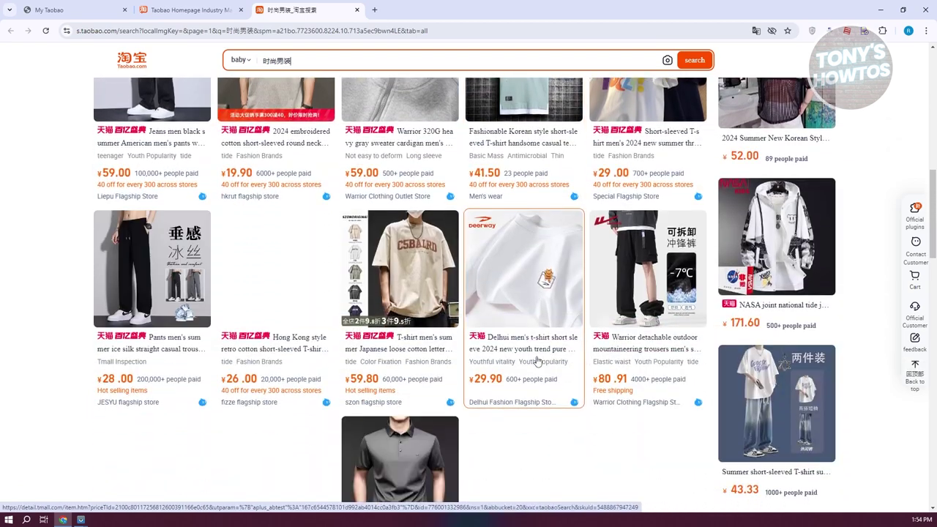
scroll(537, 361, "down", 2)
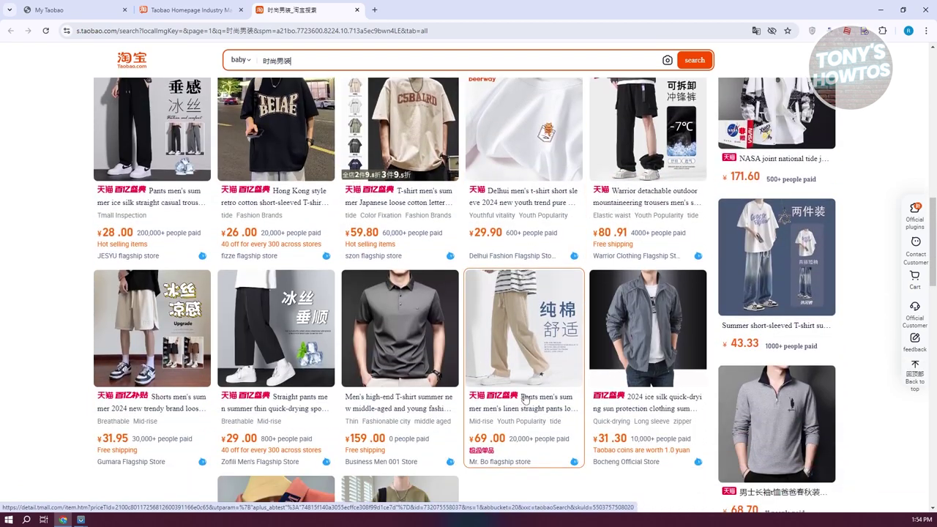
left_click(658, 342)
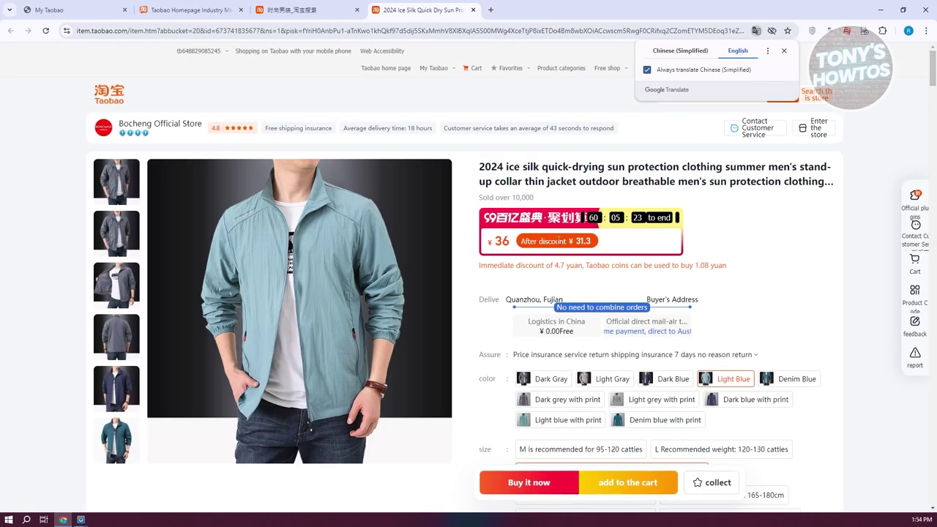
Step: Examine the jacket's title, service assurances, and its color, size and purchase options
left_click_drag(480, 167, 849, 186)
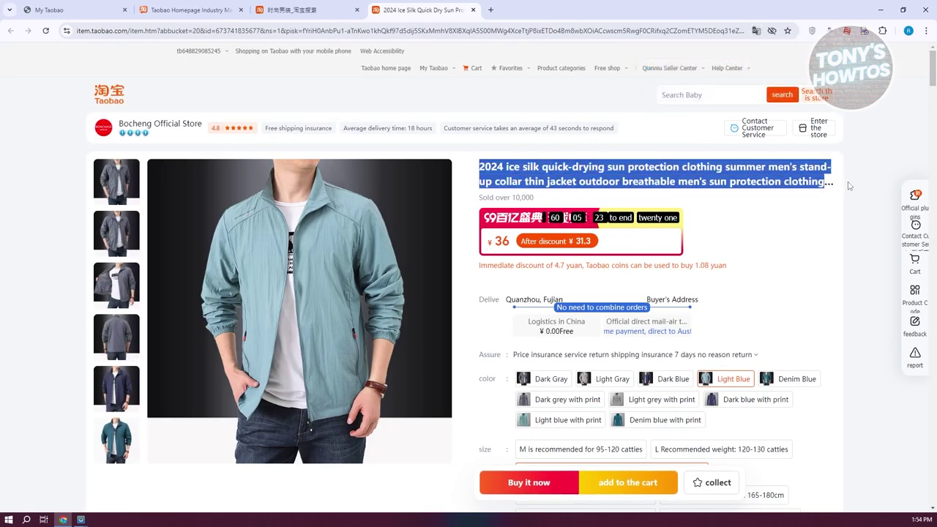
scroll(529, 195, "down", 2)
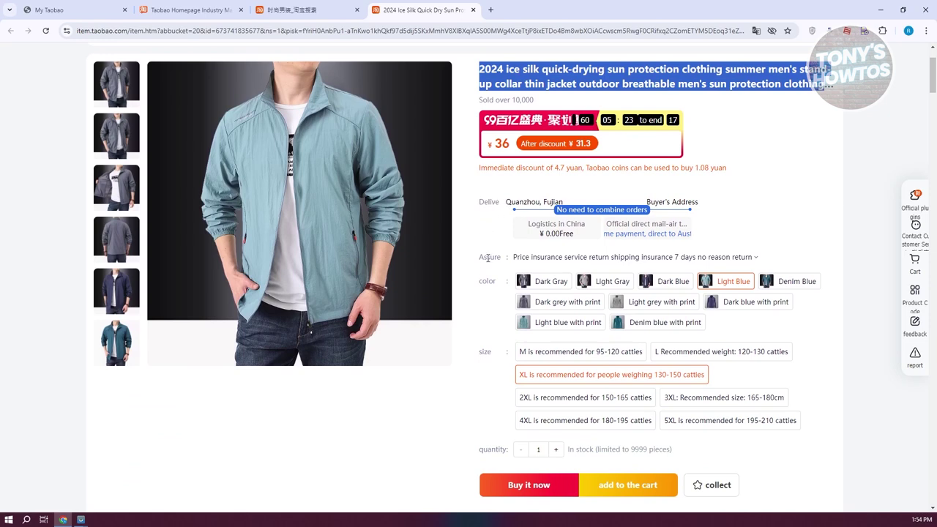
left_click(595, 265)
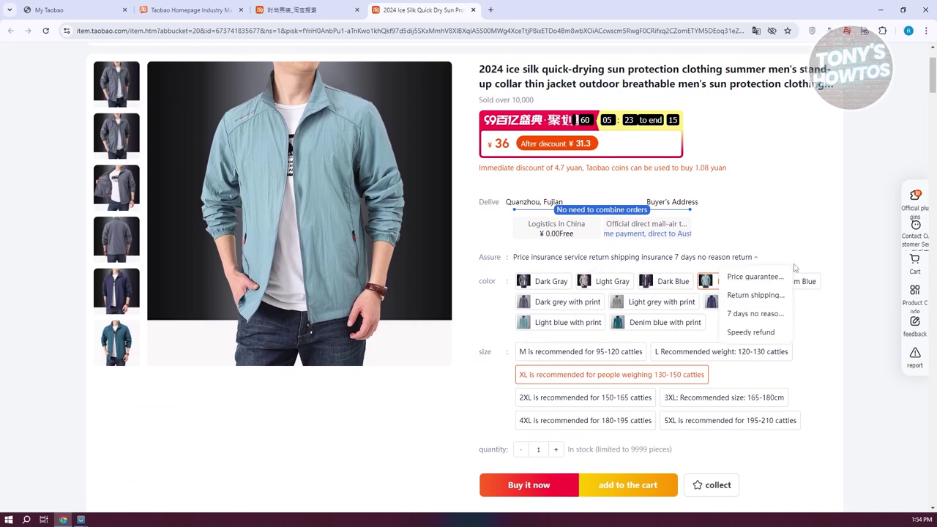
left_click(808, 188)
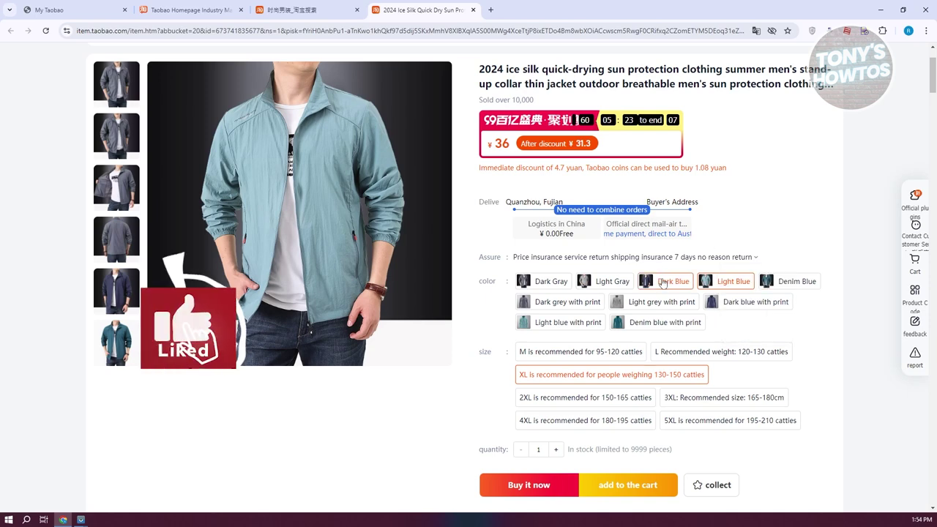
scroll(675, 281, "down", 1)
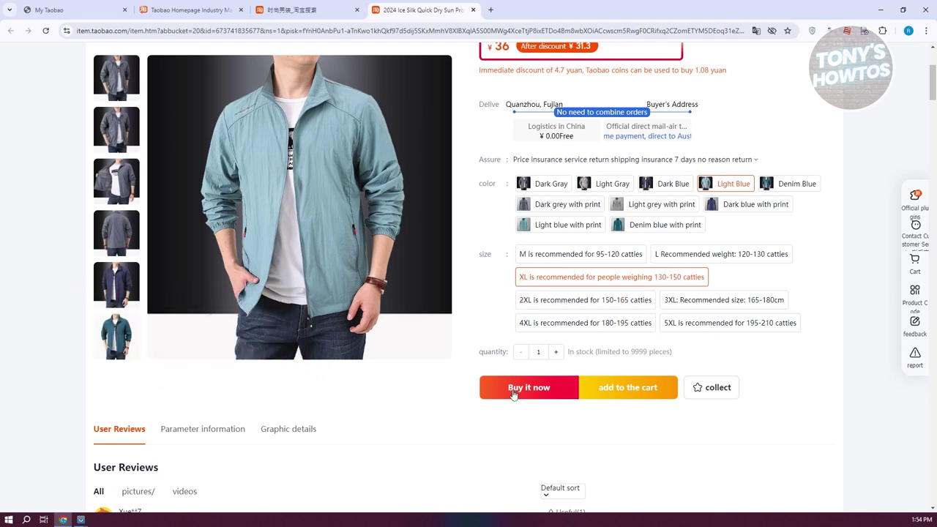
Step: Read the user reviews of the jacket
scroll(520, 406, "down", 2)
scroll(521, 418, "down", 1)
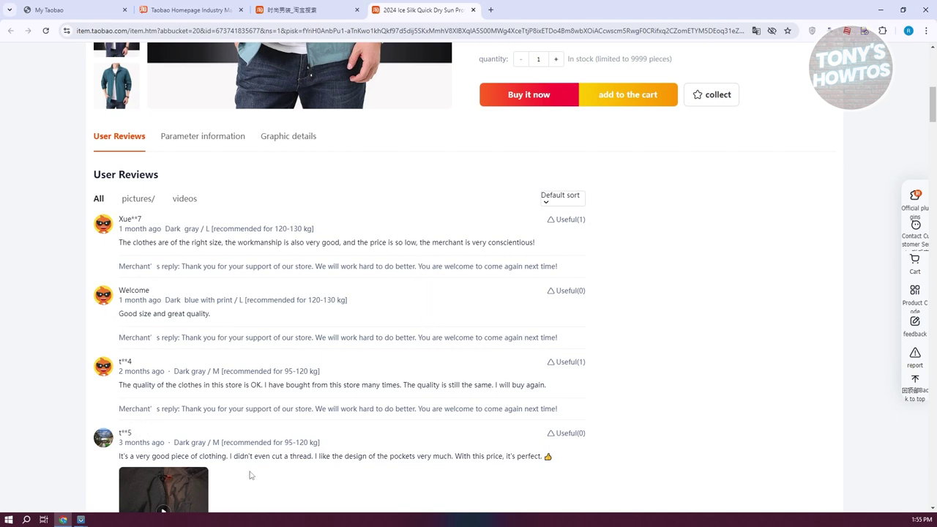
scroll(249, 428, "up", 4)
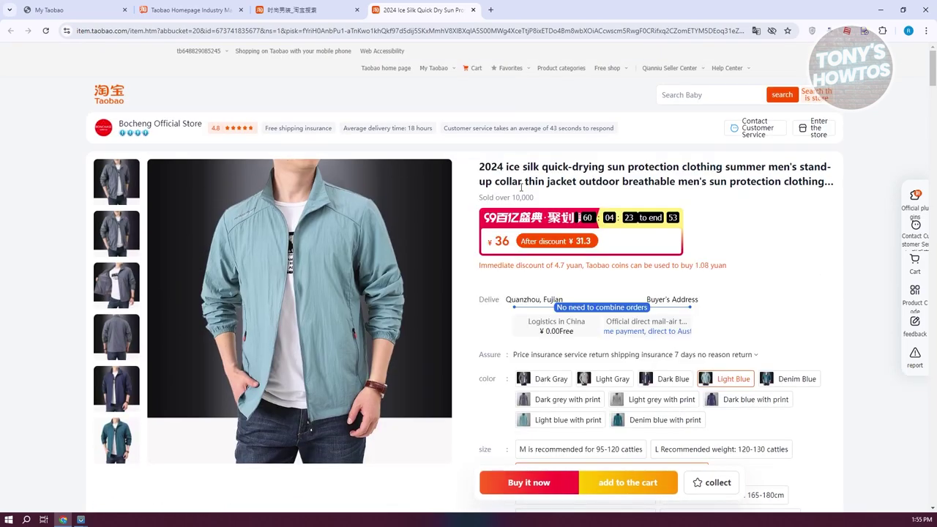
scroll(262, 327, "down", 10)
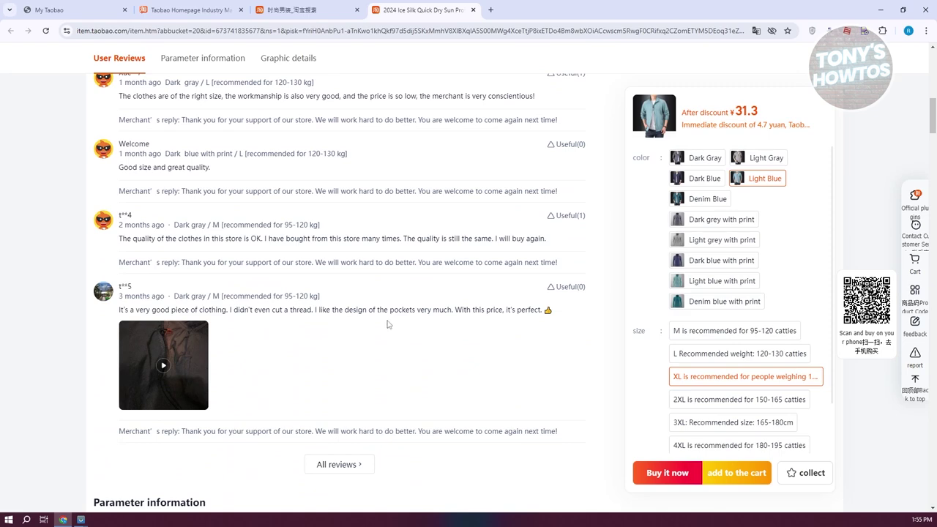
scroll(427, 331, "up", 3)
Step: Review the jacket's parameter information and graphic details
left_click(189, 125)
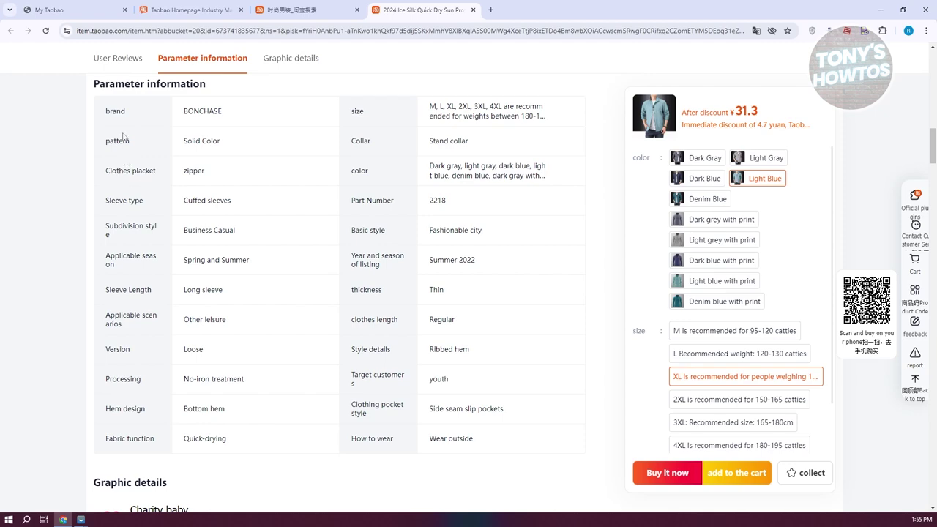
scroll(282, 336, "down", 4)
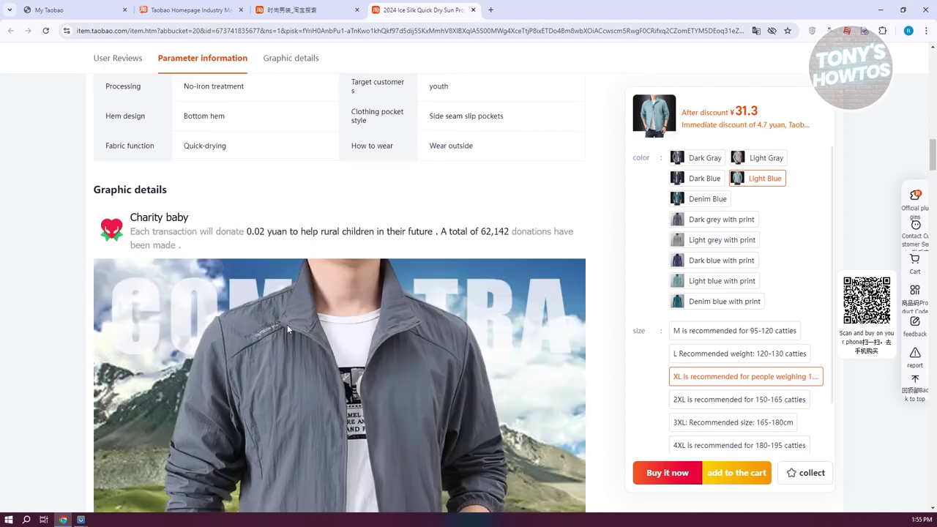
scroll(274, 366, "down", 2)
scroll(263, 403, "down", 2)
scroll(268, 412, "up", 3)
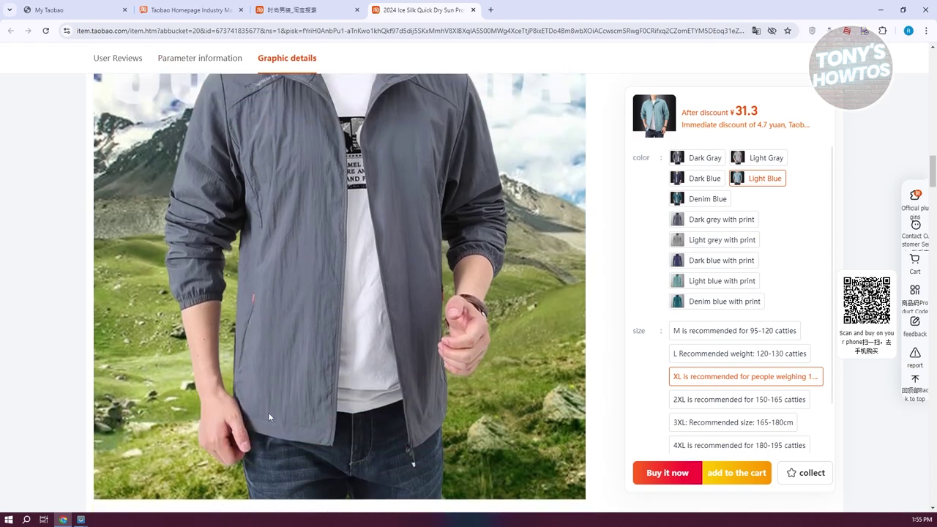
Step: Examine the jacket's fabric and commodity attribute graphics, and revisit its parameter information and reviews
scroll(244, 237, "down", 10)
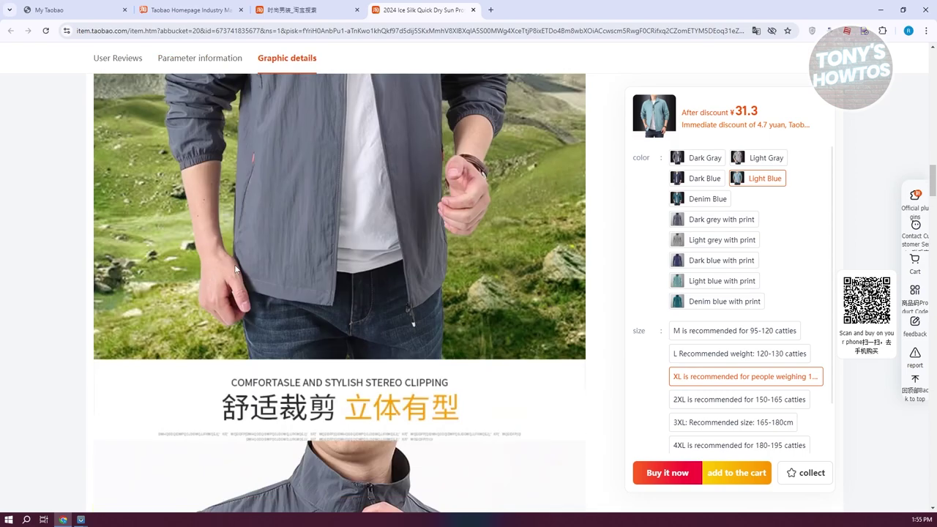
scroll(246, 246, "down", 9)
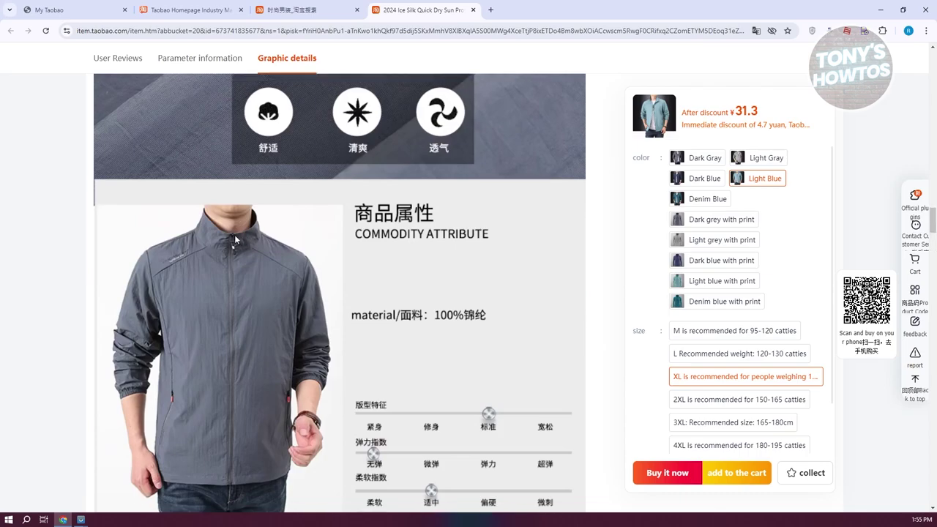
scroll(229, 227, "up", 3)
scroll(229, 221, "up", 15)
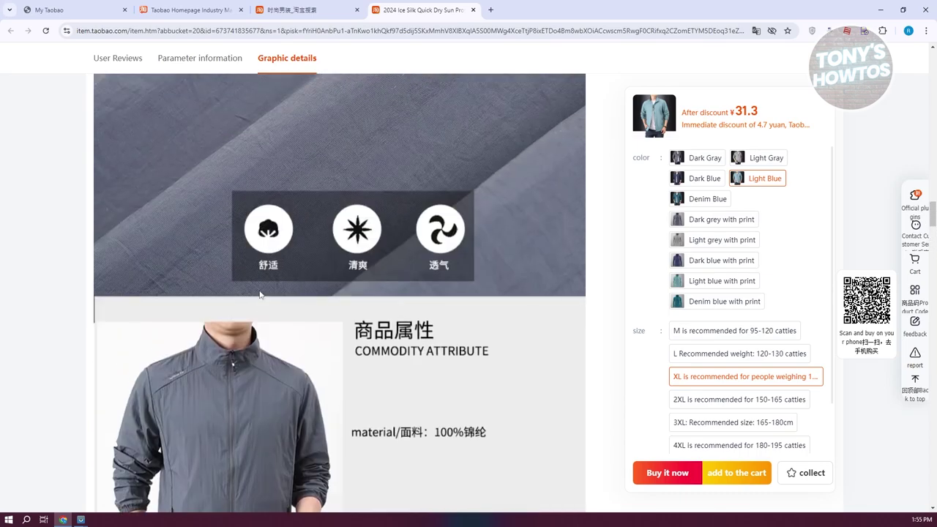
scroll(275, 367, "up", 10)
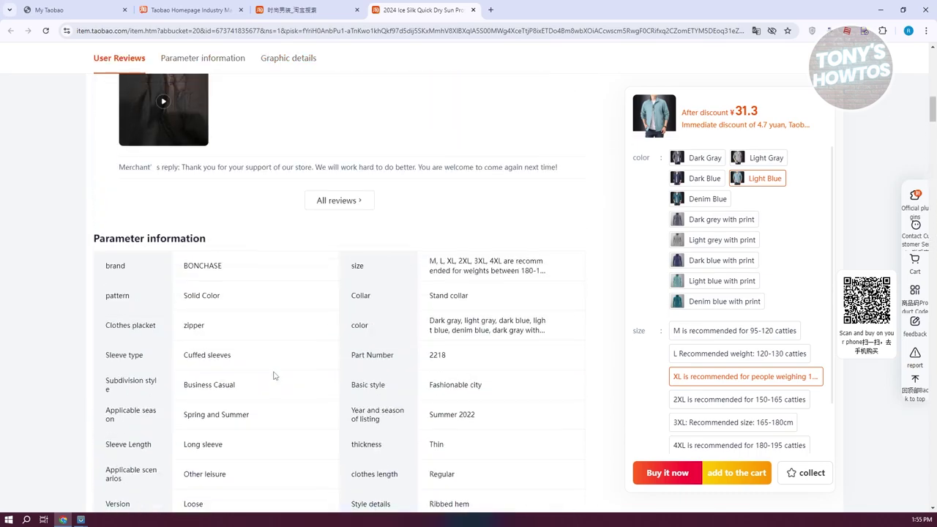
scroll(659, 314, "down", 4)
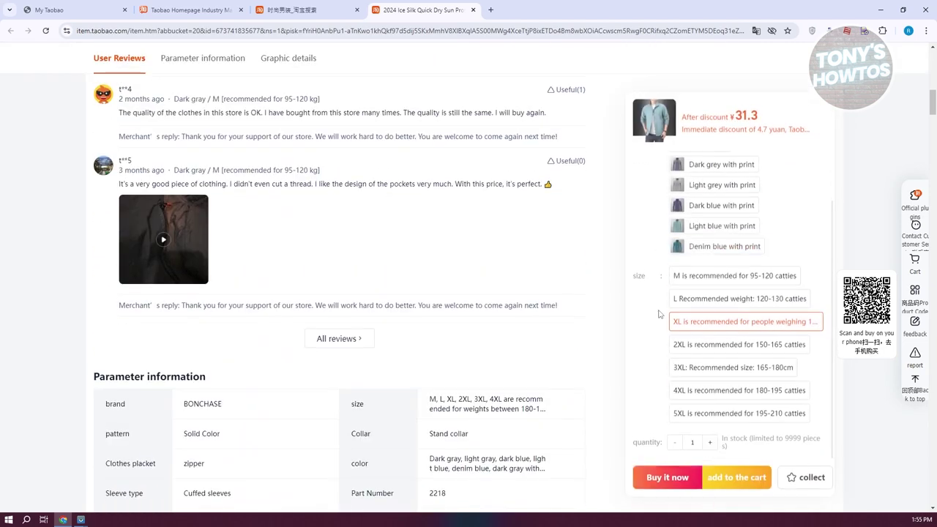
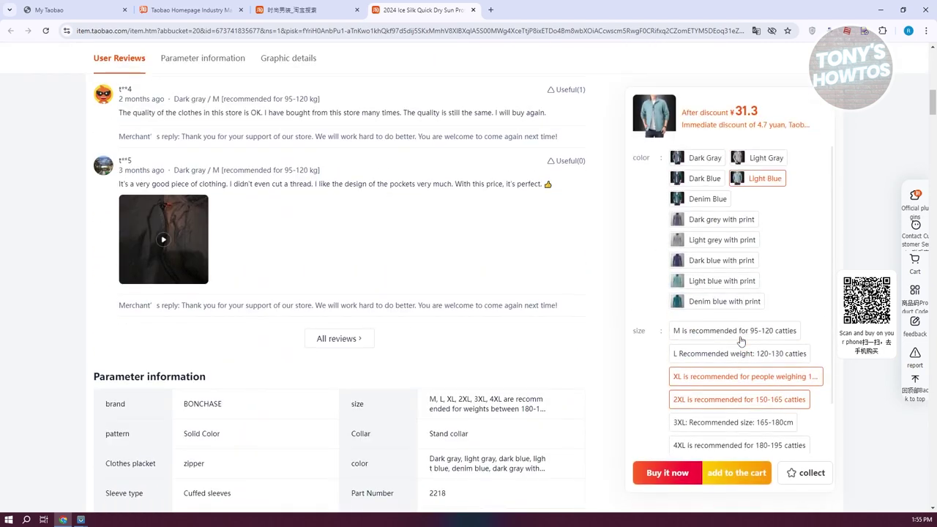
Step: Add the jacket to the cart in Denim Blue, size L (recommended weight 120-130 catties)
scroll(585, 303, "up", 3)
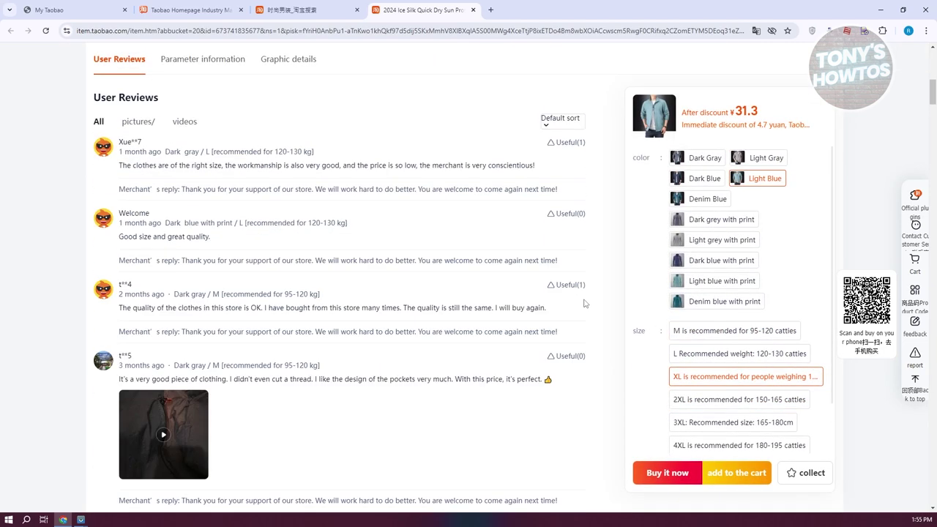
scroll(585, 303, "up", 6)
scroll(680, 289, "down", 1)
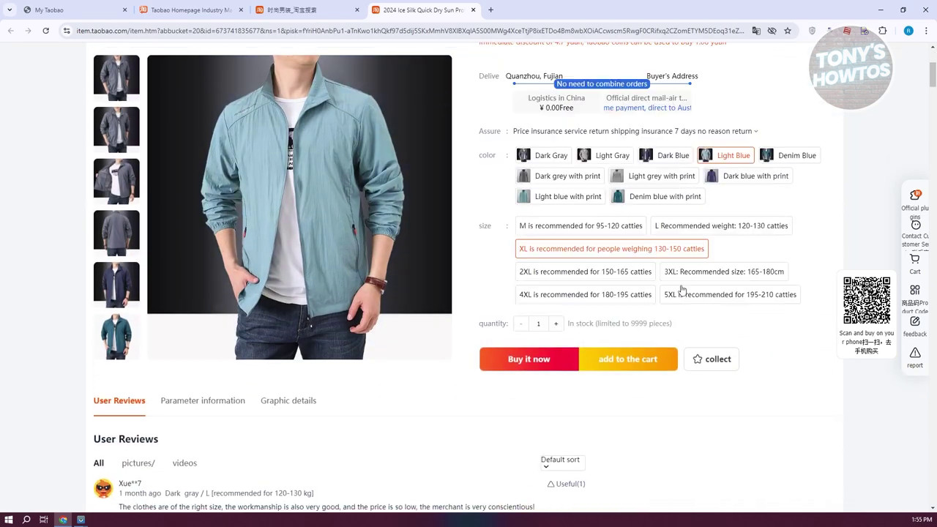
scroll(849, 169, "up", 1)
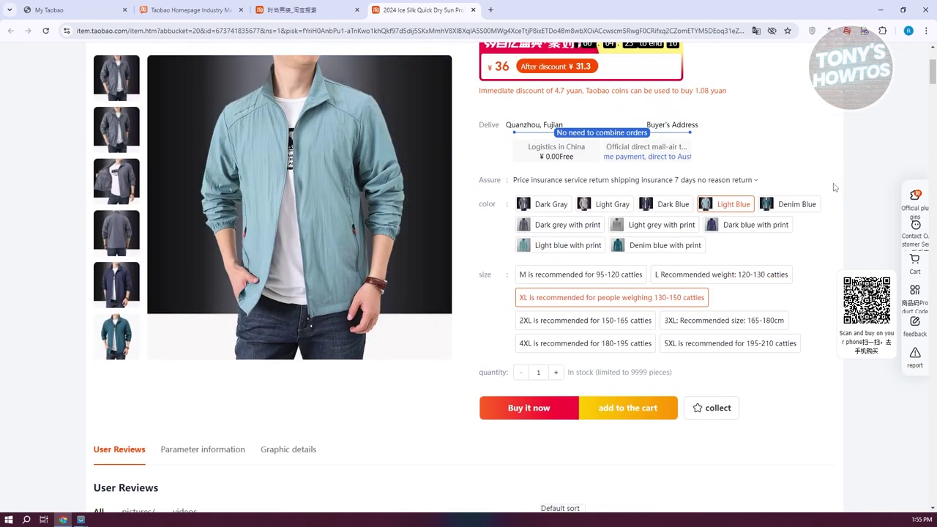
left_click(773, 205)
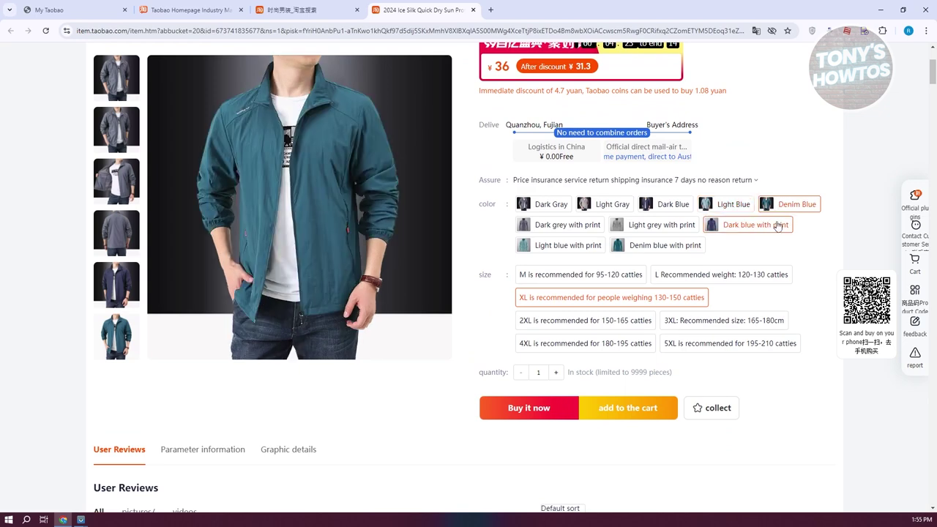
left_click(685, 278)
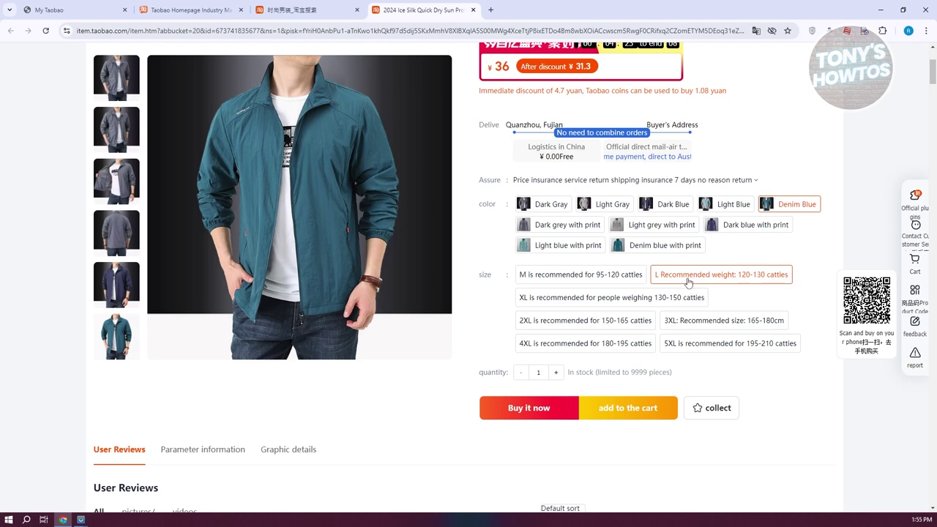
left_click(644, 410)
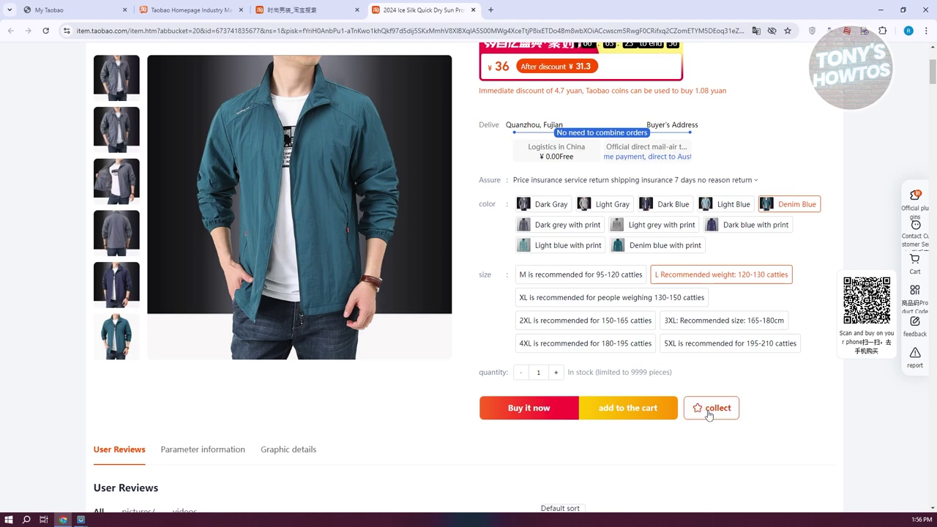
Step: Open the shopping cart, select the jacket and proceed to settlement
scroll(708, 416, "up", 3)
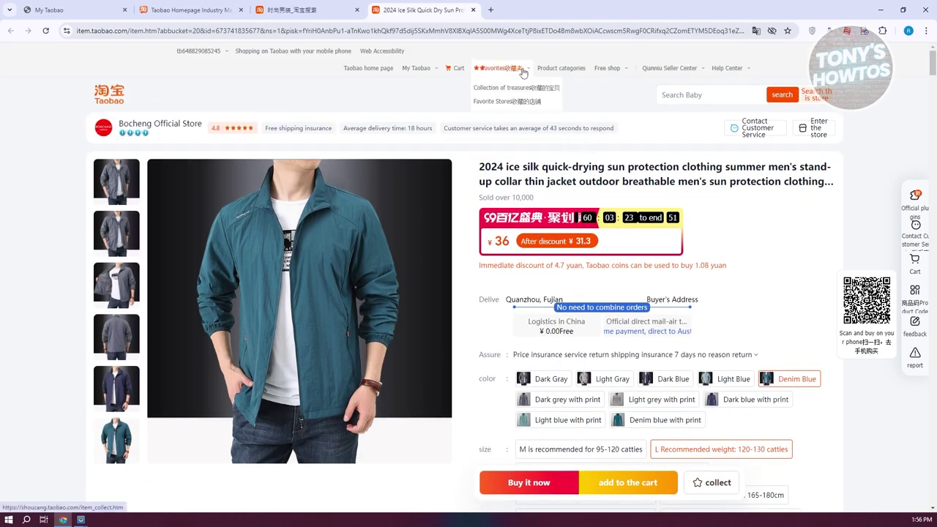
scroll(732, 205, "down", 3)
scroll(770, 219, "up", 3)
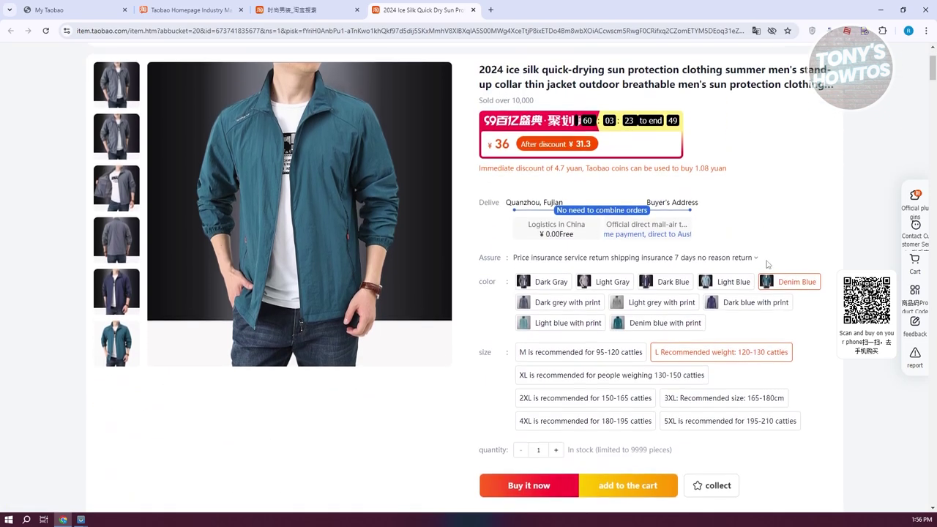
left_click(925, 273)
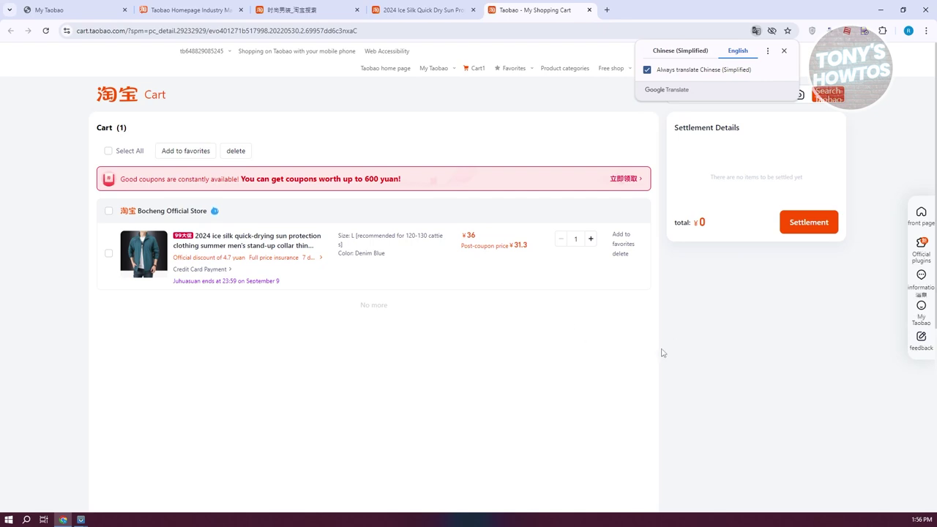
left_click(108, 256)
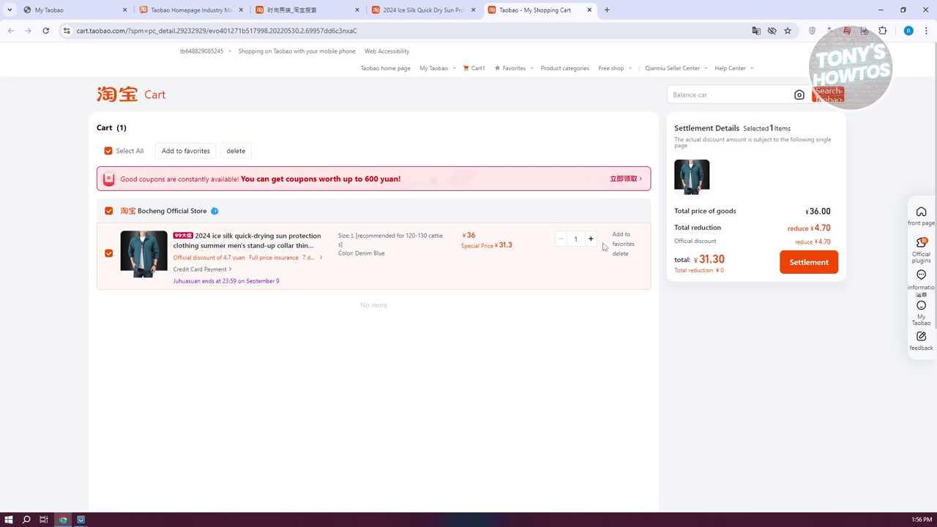
left_click(822, 270)
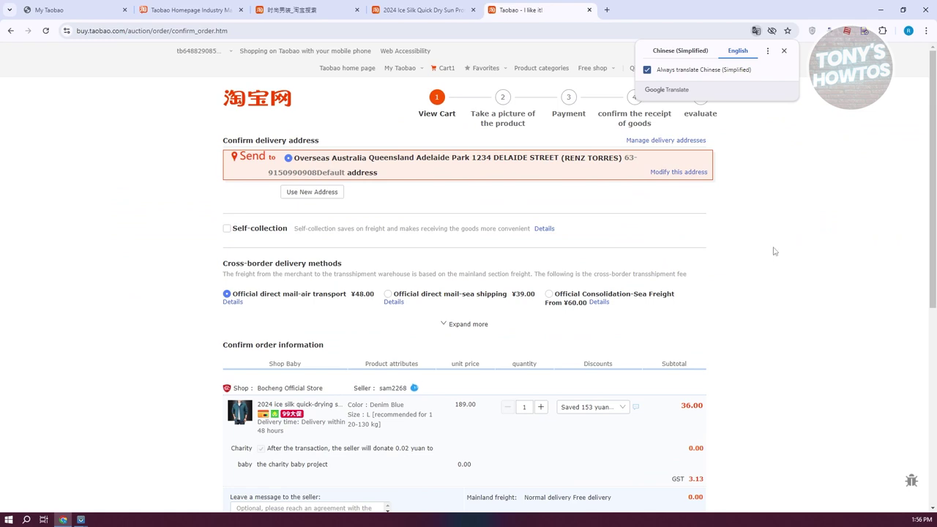
Step: Review the delivery address, show all cross-border delivery methods and check the details of Official direct mail-sea shipping
scroll(774, 255, "down", 1)
scroll(780, 268, "up", 1)
left_click(782, 51)
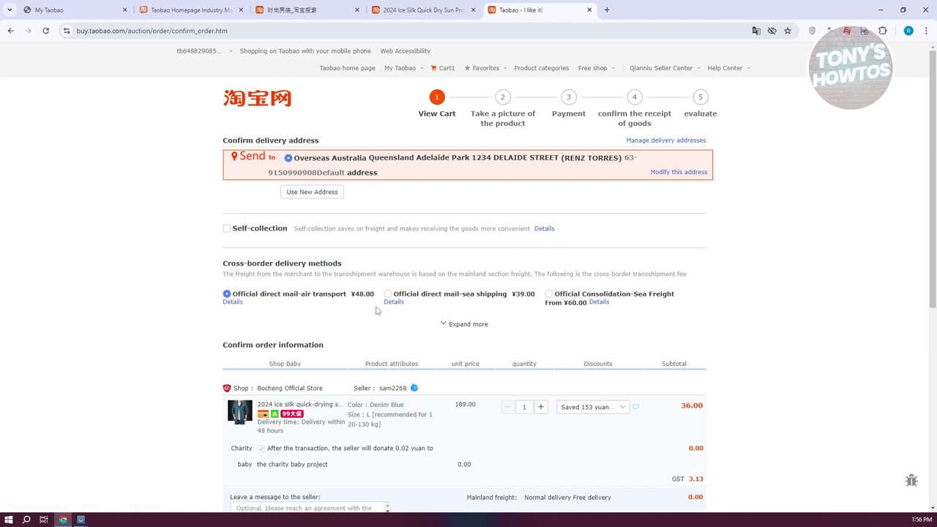
scroll(218, 251, "down", 1)
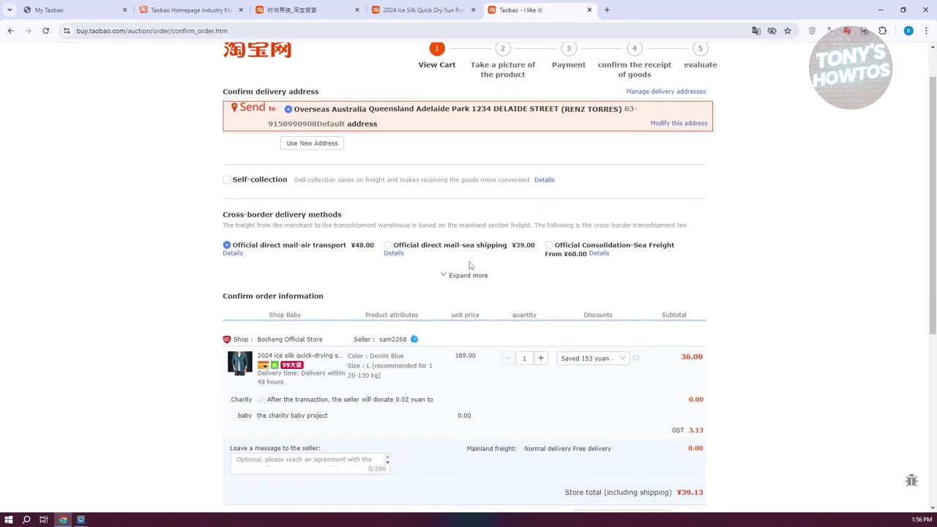
left_click(486, 277)
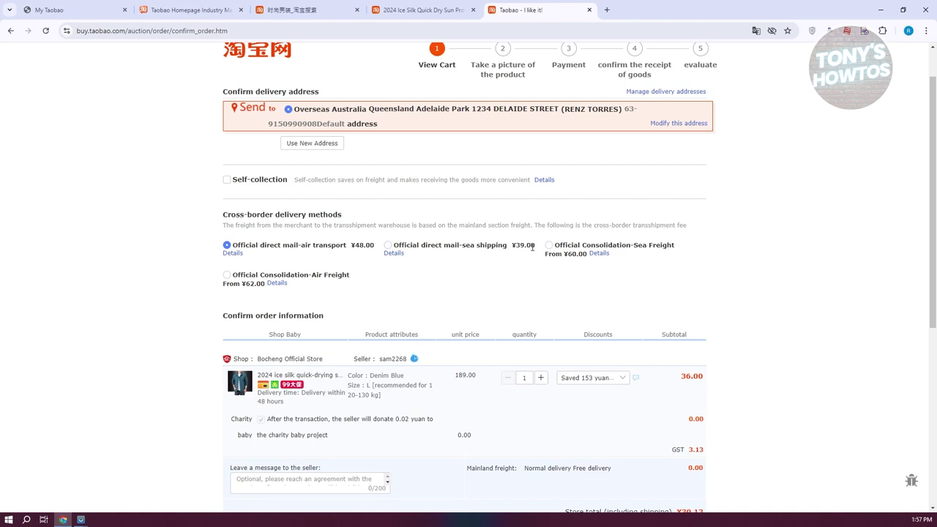
left_click(397, 254)
left_click(705, 10)
Step: Review the order information, including the available item discounts and official discount options
scroll(183, 334, "down", 3)
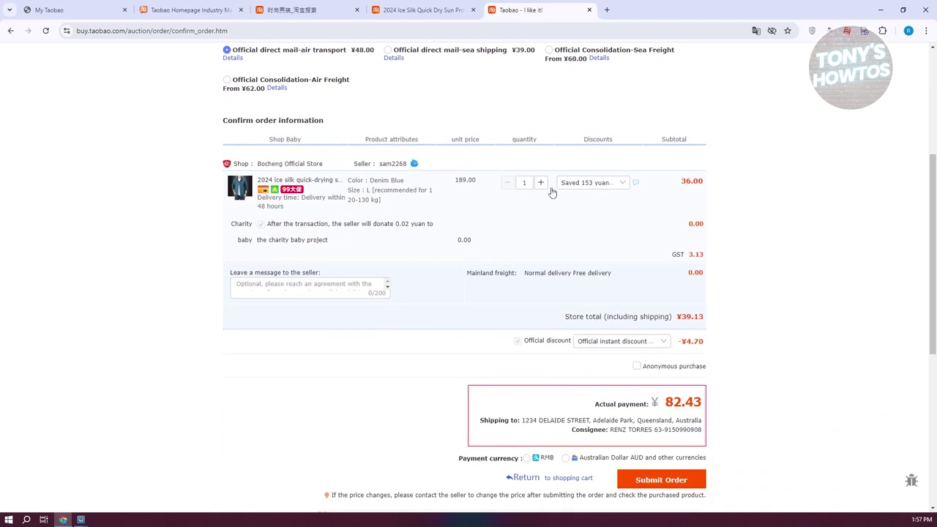
scroll(414, 164, "down", 1)
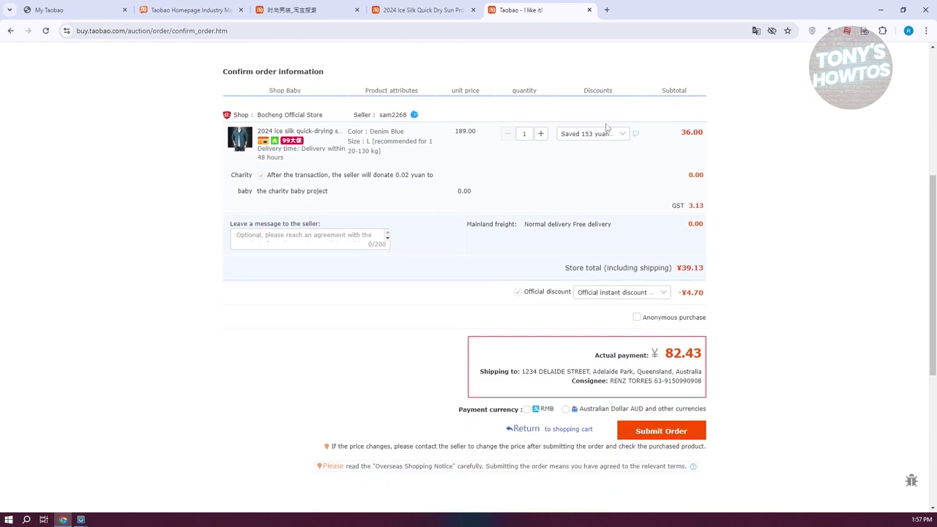
left_click(620, 134)
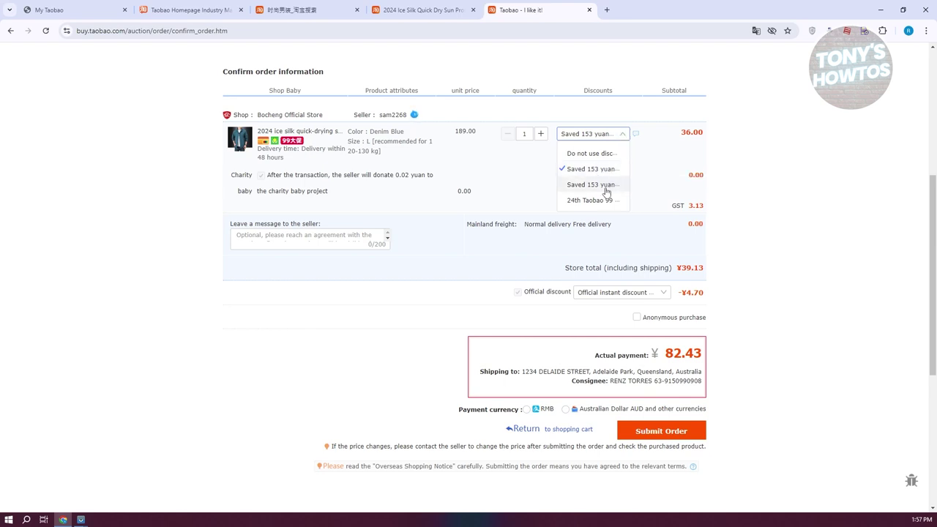
left_click(627, 136)
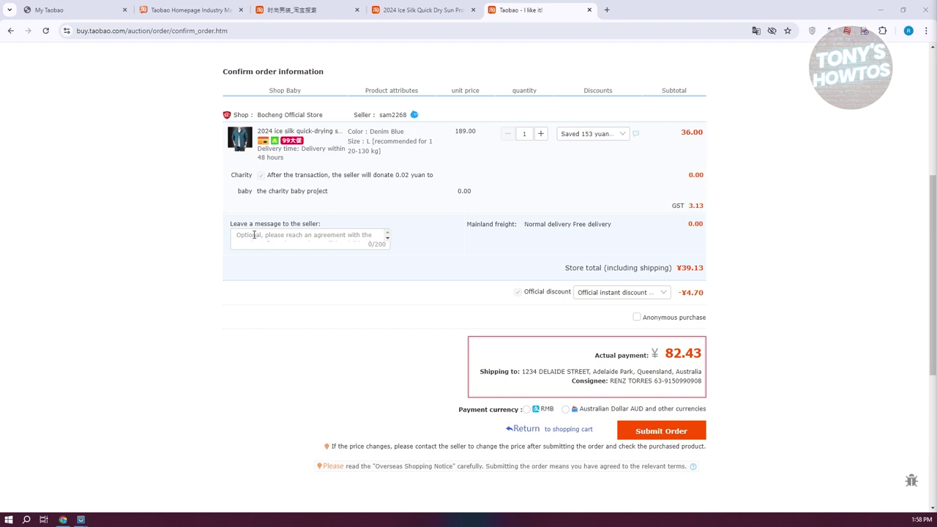
left_click(655, 295)
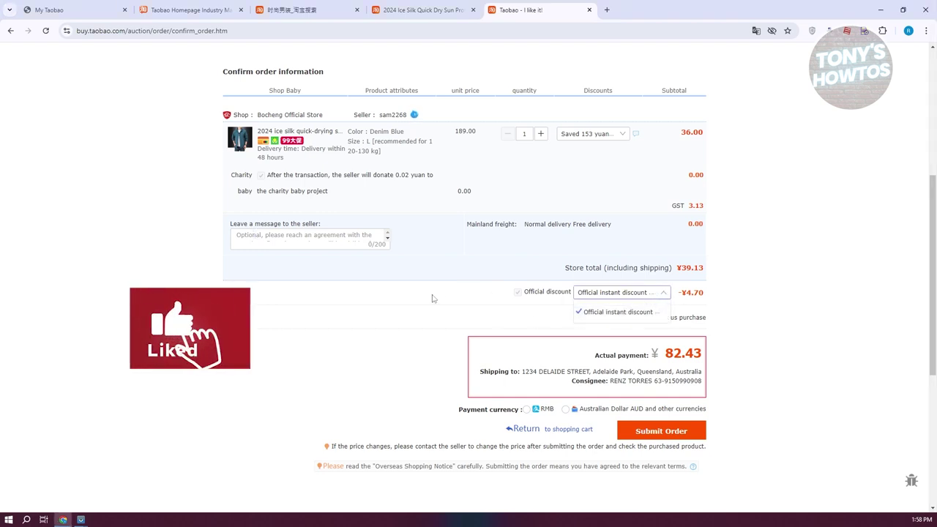
left_click(373, 313)
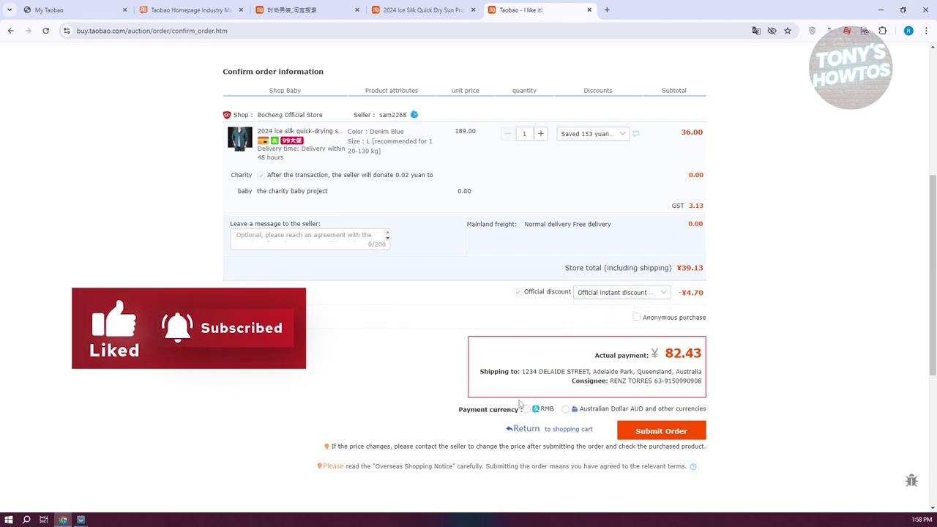
Step: Set the payment currency to Australian Dollar AUD and other currencies, and submit the order
left_click(565, 410)
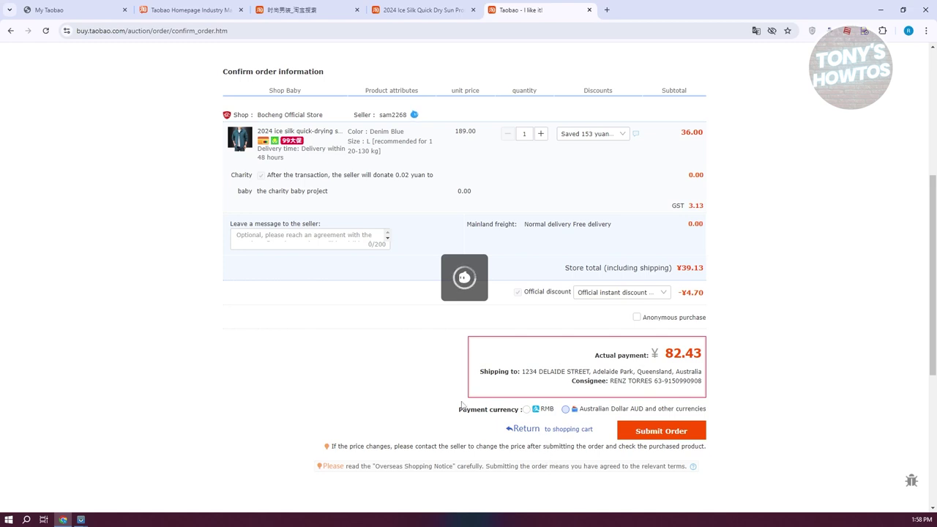
left_click(642, 440)
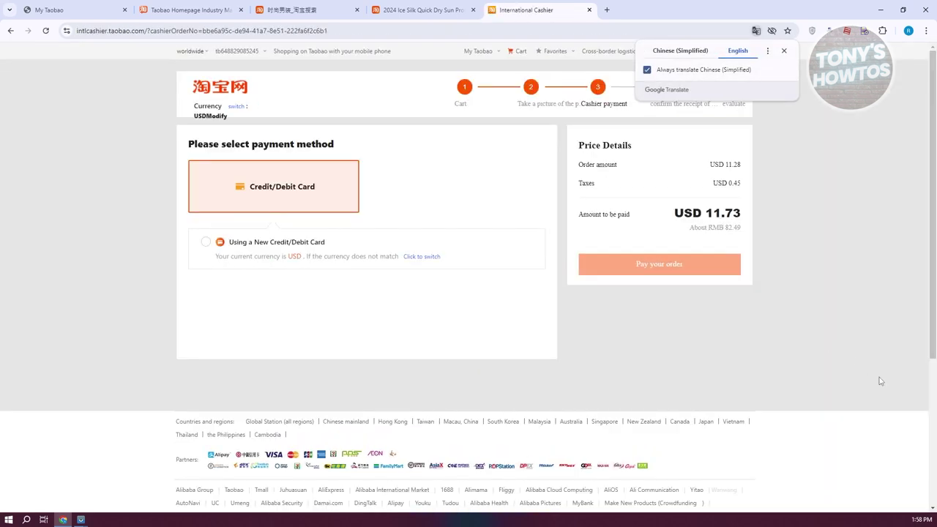
left_click(783, 51)
Step: Choose to pay with a new credit/debit card and review the card details form
left_click(206, 242)
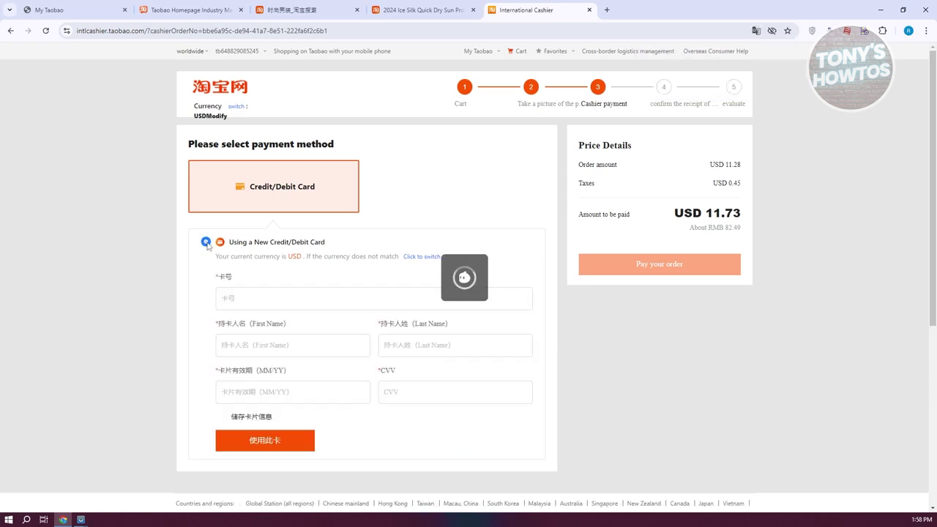
scroll(226, 236, "down", 2)
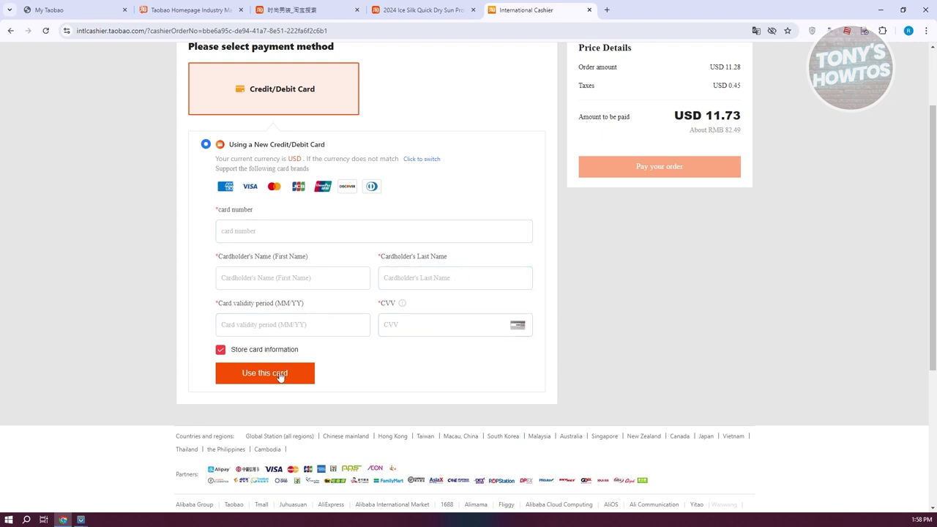
scroll(688, 286, "up", 2)
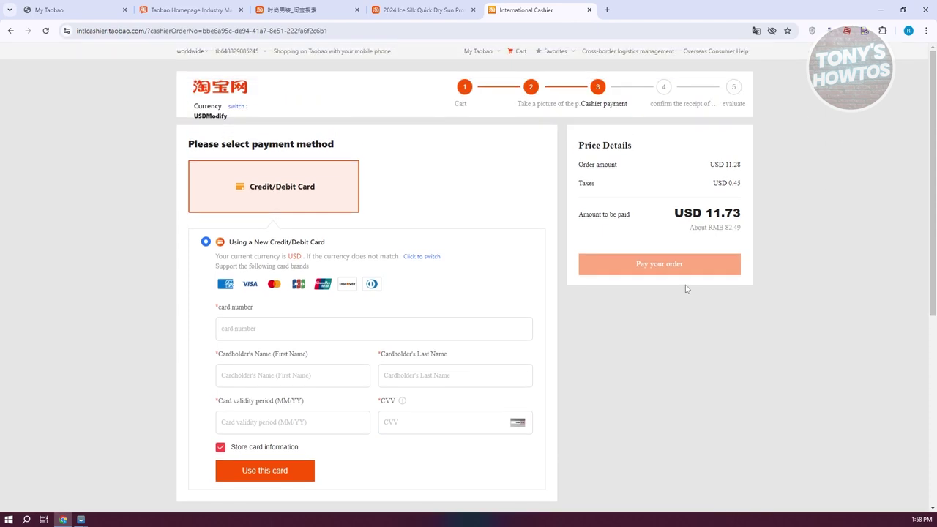